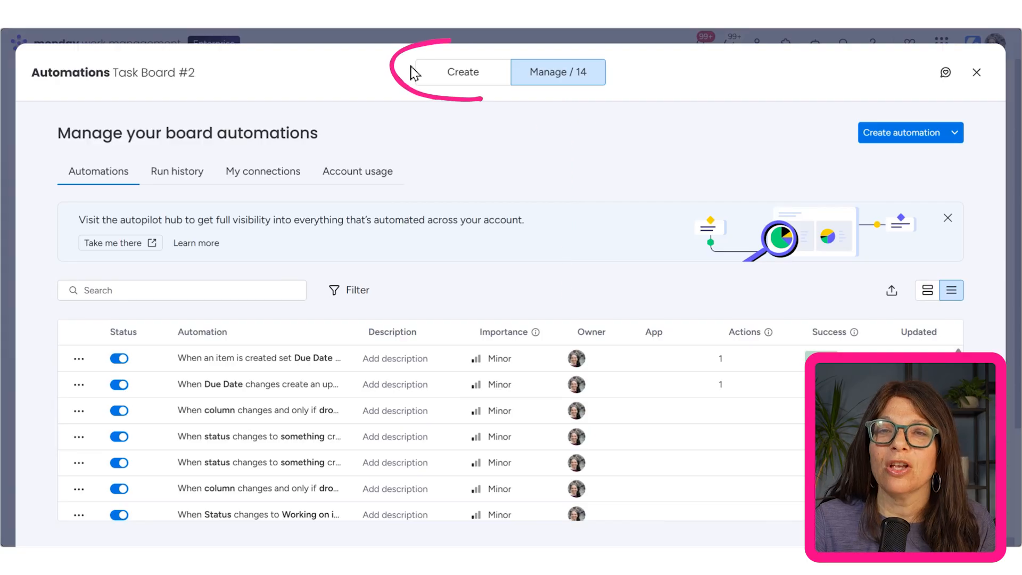
Step: Search the automation templates for "status" and use the one that moves an item to a group when status changes to something
{"action": "left_click", "coordinate": [439, 74]}
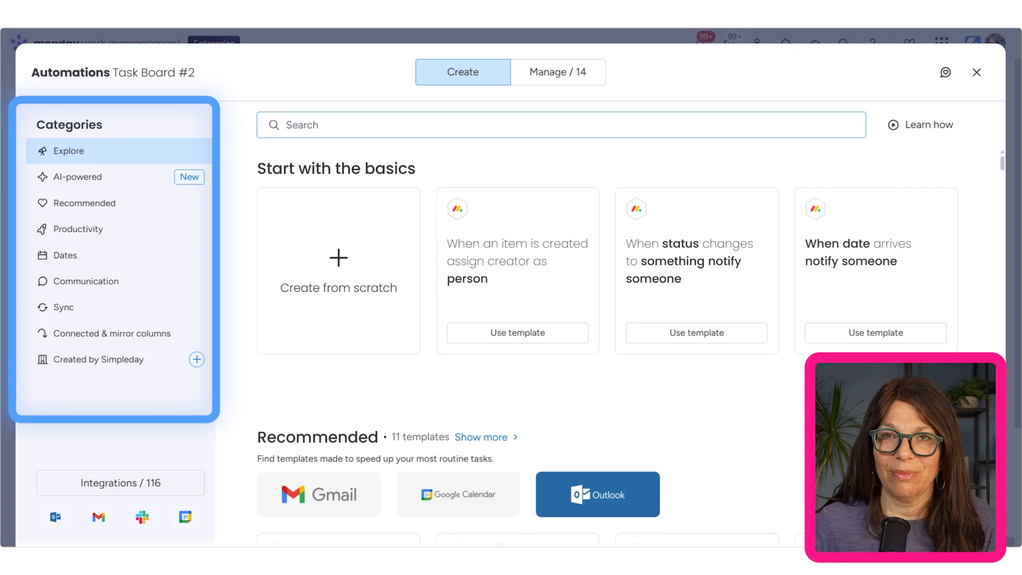
{"action": "left_click", "coordinate": [320, 124]}
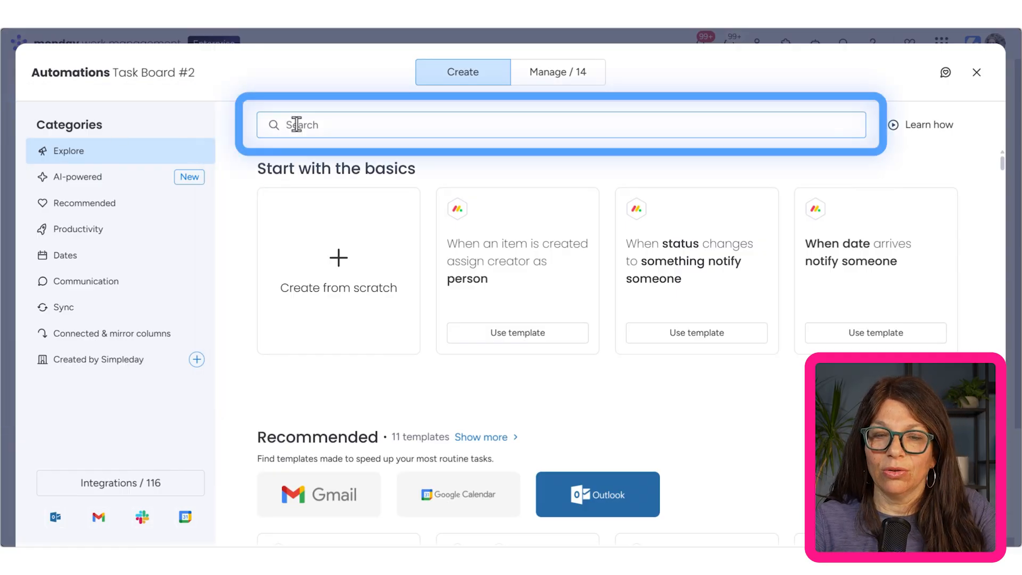
{"action": "type", "text": "sta"}
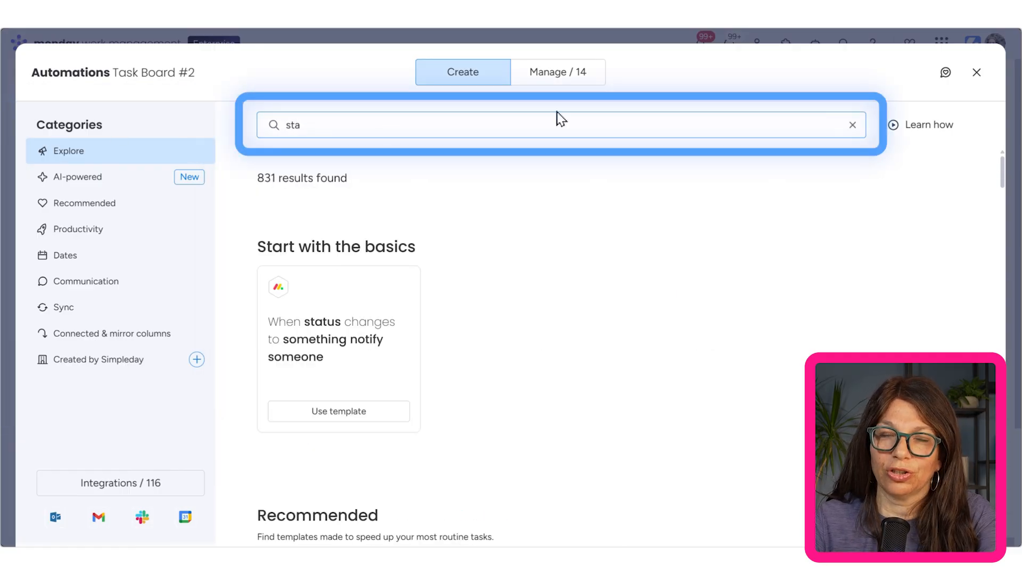
{"action": "type", "text": "tus"}
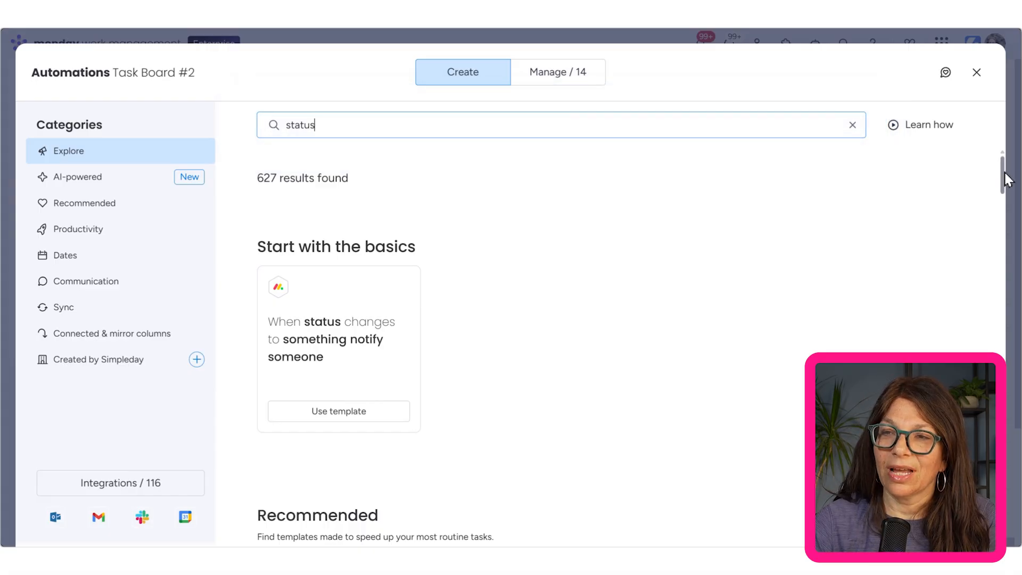
{"action": "left_click_drag", "start_coordinate": [1006, 178], "coordinate": [1002, 228]}
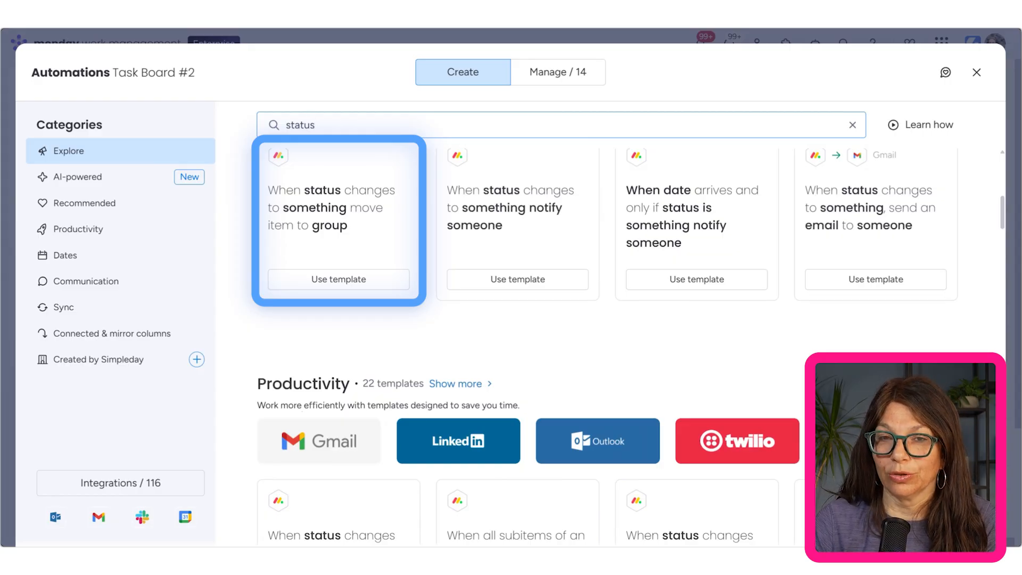
{"action": "left_click", "coordinate": [349, 282]}
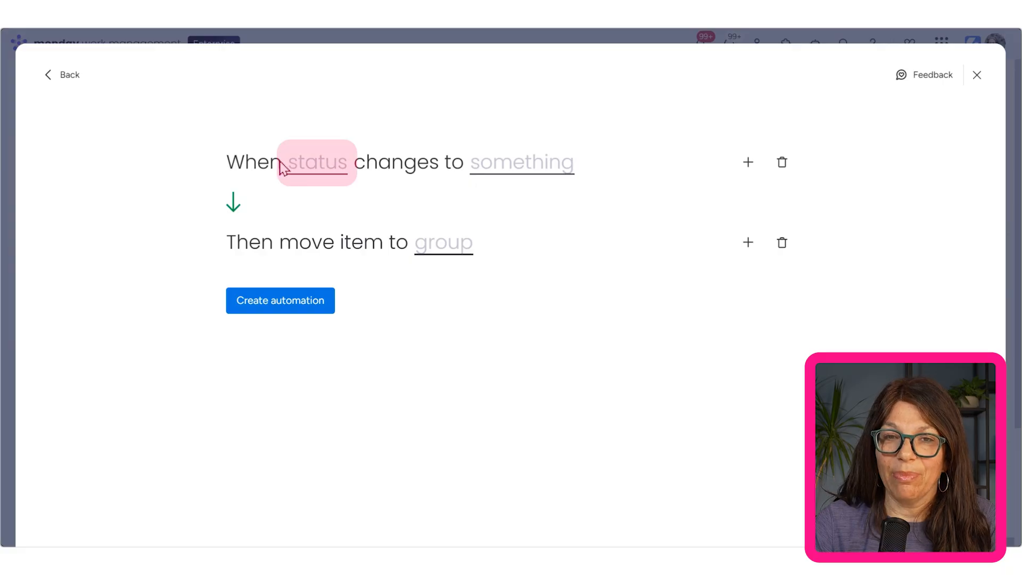
Step: Set the automation's trigger to the Status column changing to Done
{"action": "left_click", "coordinate": [318, 172]}
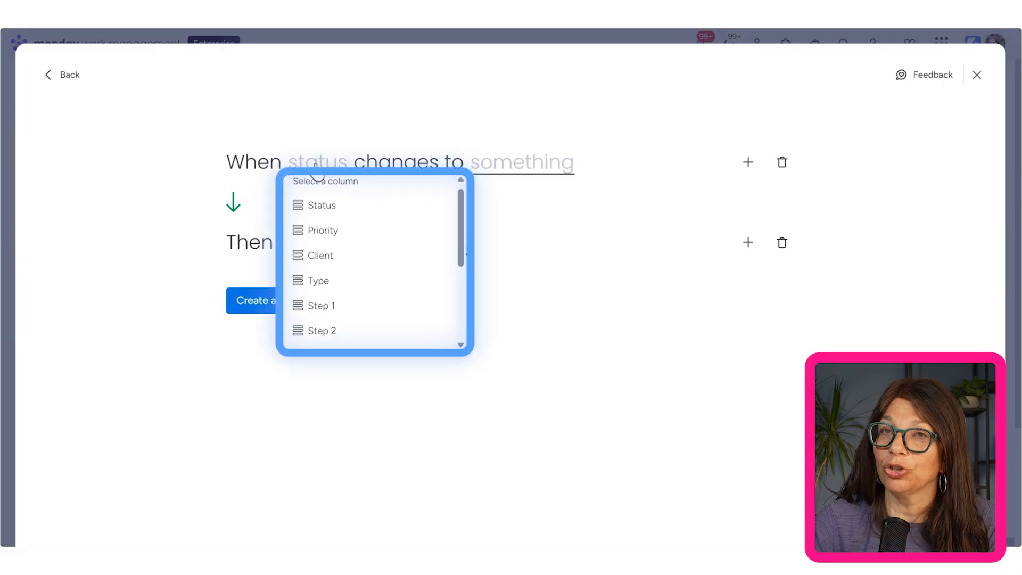
{"action": "left_click", "coordinate": [329, 212]}
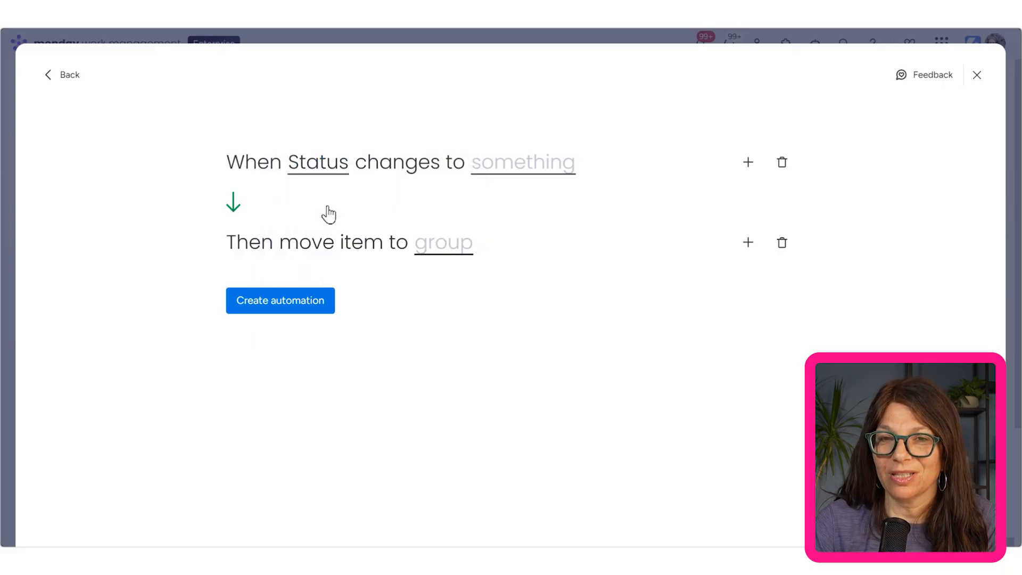
{"action": "left_click", "coordinate": [521, 174]}
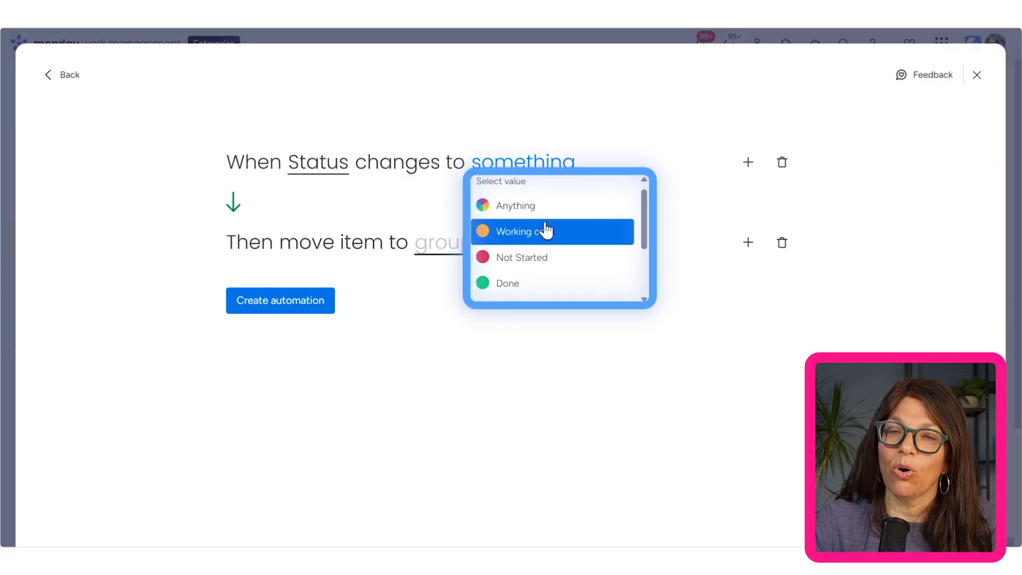
{"action": "left_click", "coordinate": [526, 286]}
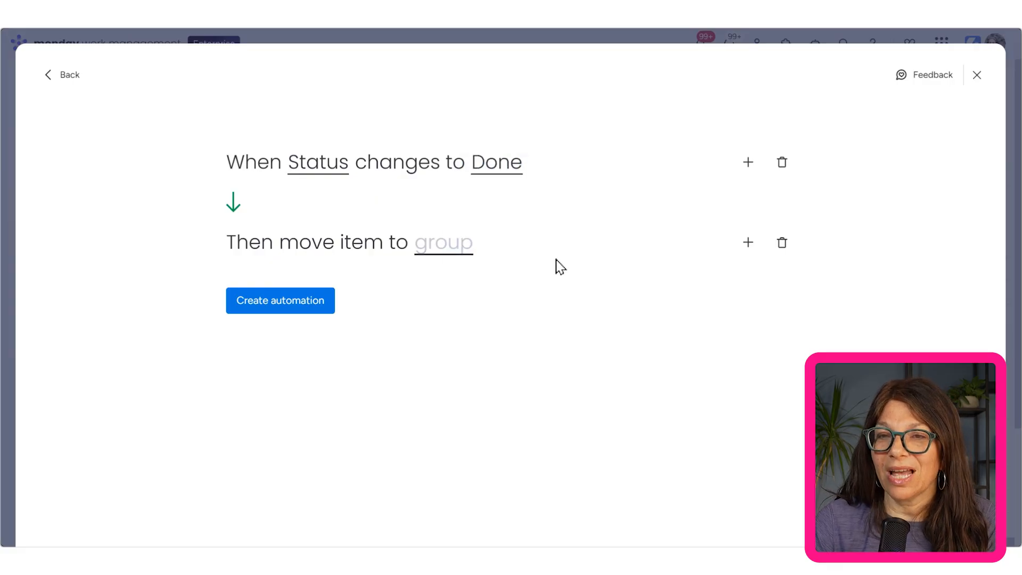
Step: Set Completed Tasks as the group the item moves to and create the automation
{"action": "left_click", "coordinate": [441, 249]}
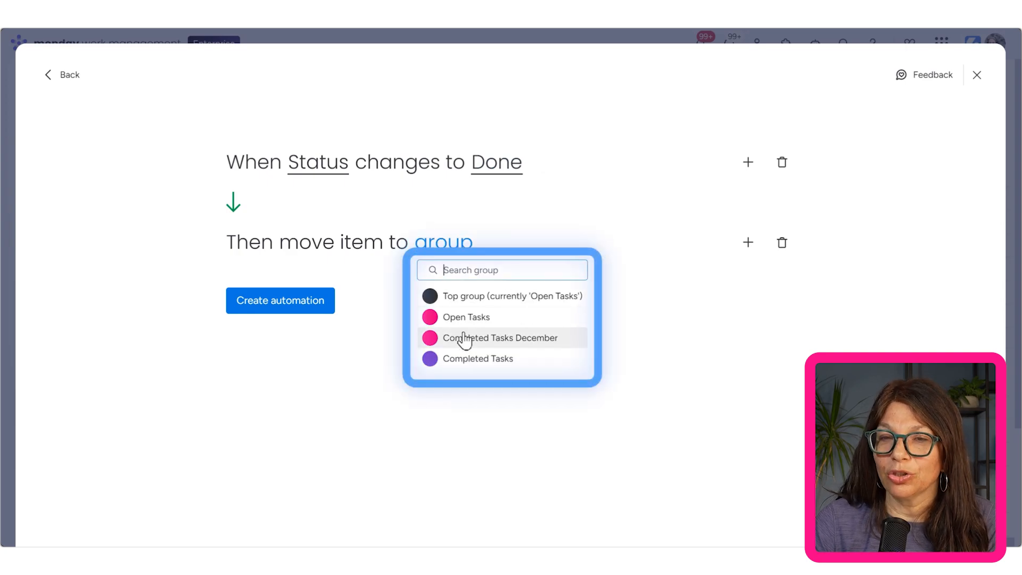
{"action": "left_click", "coordinate": [466, 360]}
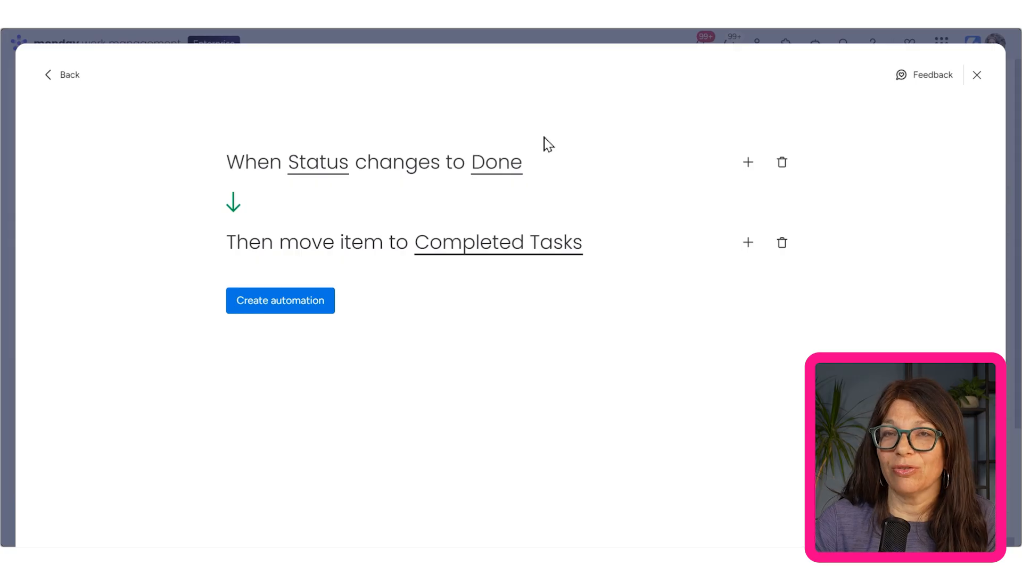
{"action": "left_click", "coordinate": [283, 308]}
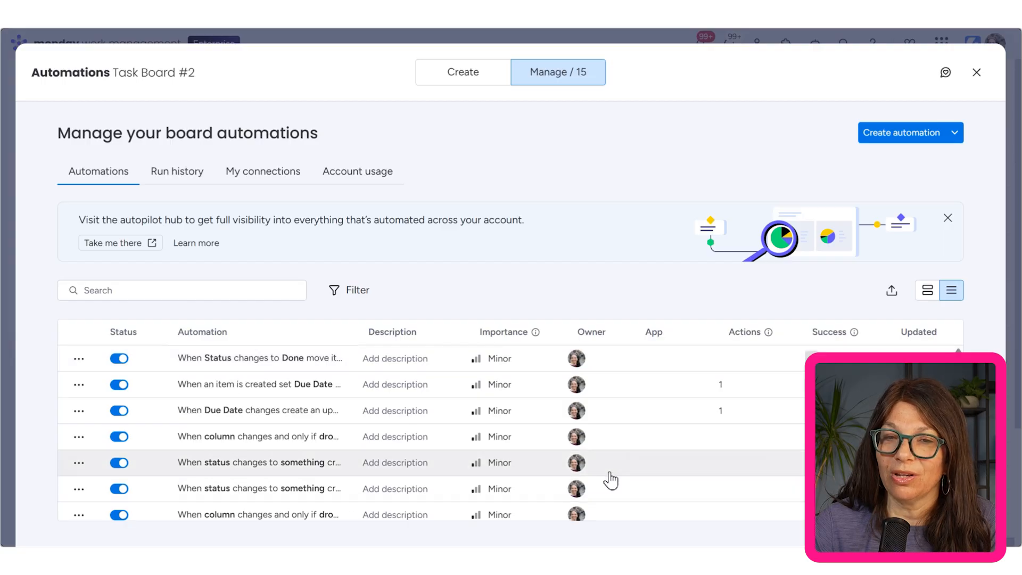
Step: Look through the board automations in the card layout, and return to the table layout
{"action": "left_click", "coordinate": [931, 300]}
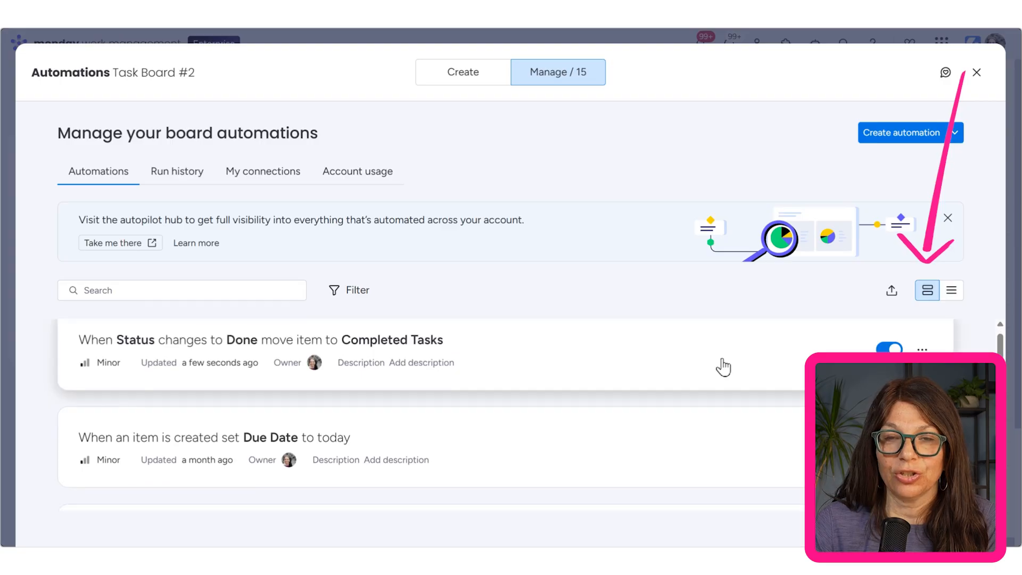
{"action": "scroll", "coordinate": [703, 378], "scroll_direction": "down", "scroll_amount": 4}
{"action": "scroll", "coordinate": [695, 384], "scroll_direction": "up", "scroll_amount": 5}
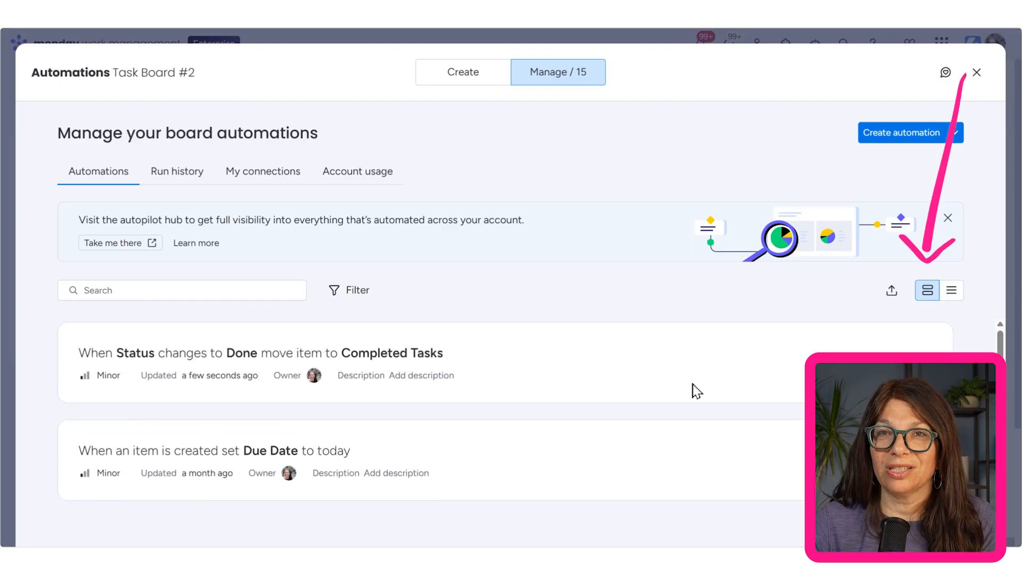
{"action": "left_click", "coordinate": [951, 290]}
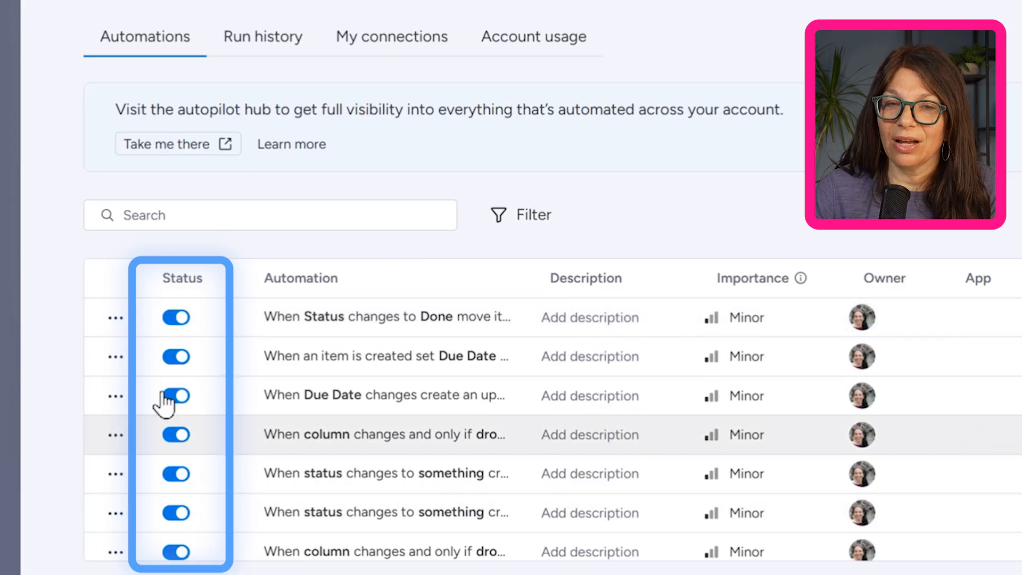
Step: Review the available actions for the automation that moves Done items to Completed Tasks, and dismiss them
{"action": "left_click", "coordinate": [117, 326]}
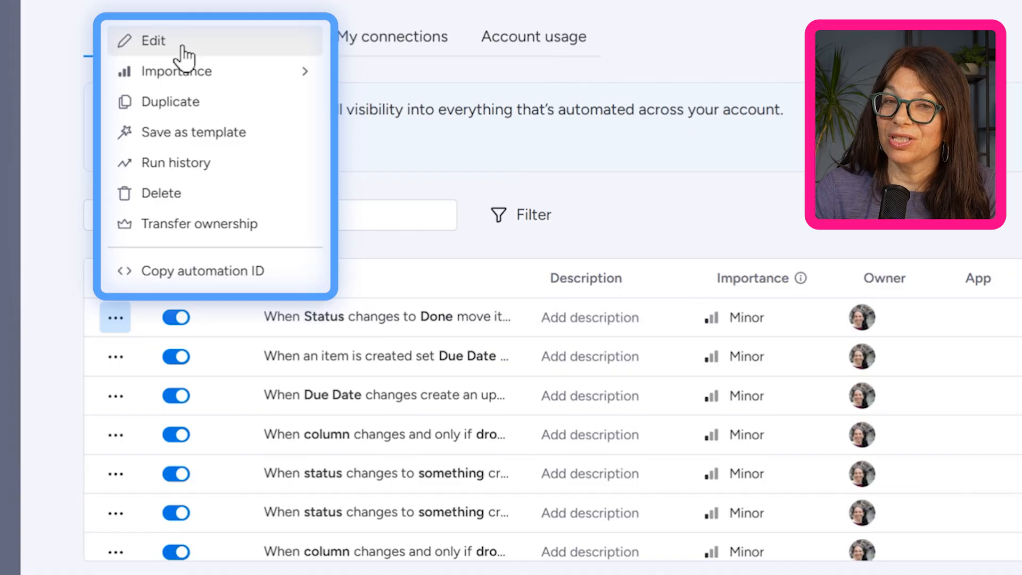
{"action": "mouse_move", "coordinate": [186, 76]}
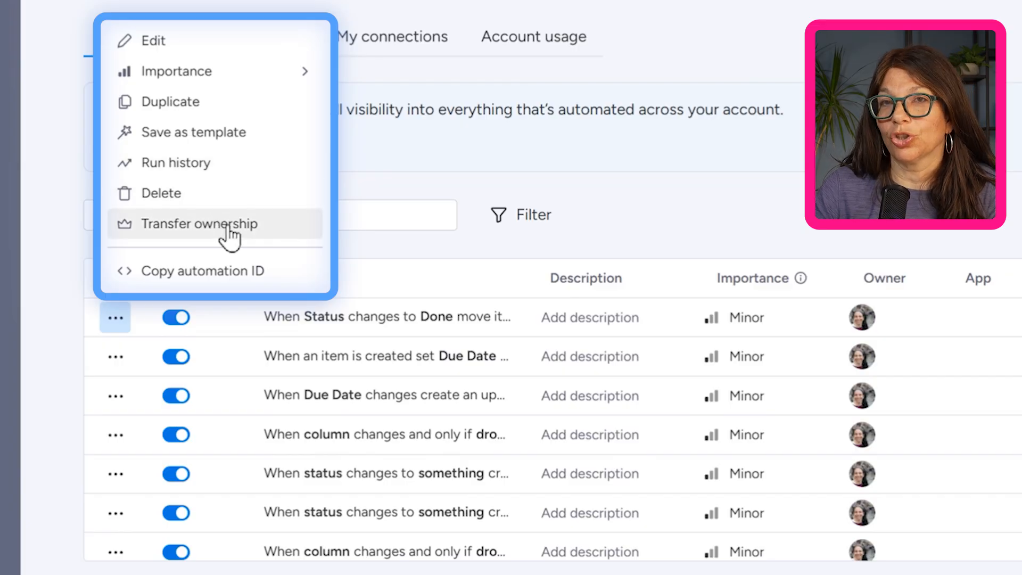
{"action": "left_click", "coordinate": [640, 183]}
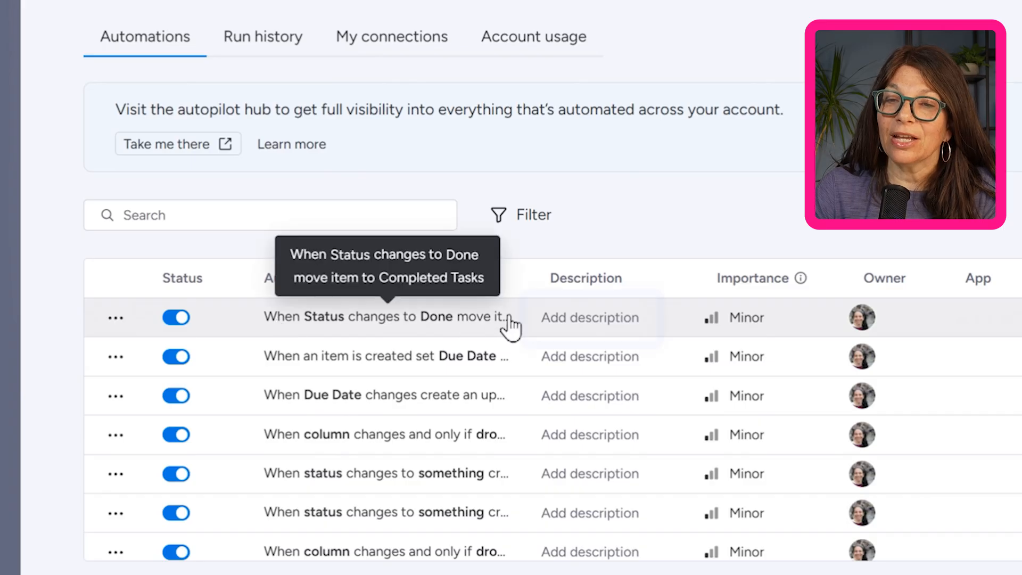
Step: Open the description field of the Status-to-Done automation and view the account usage page
{"action": "left_click", "coordinate": [591, 318]}
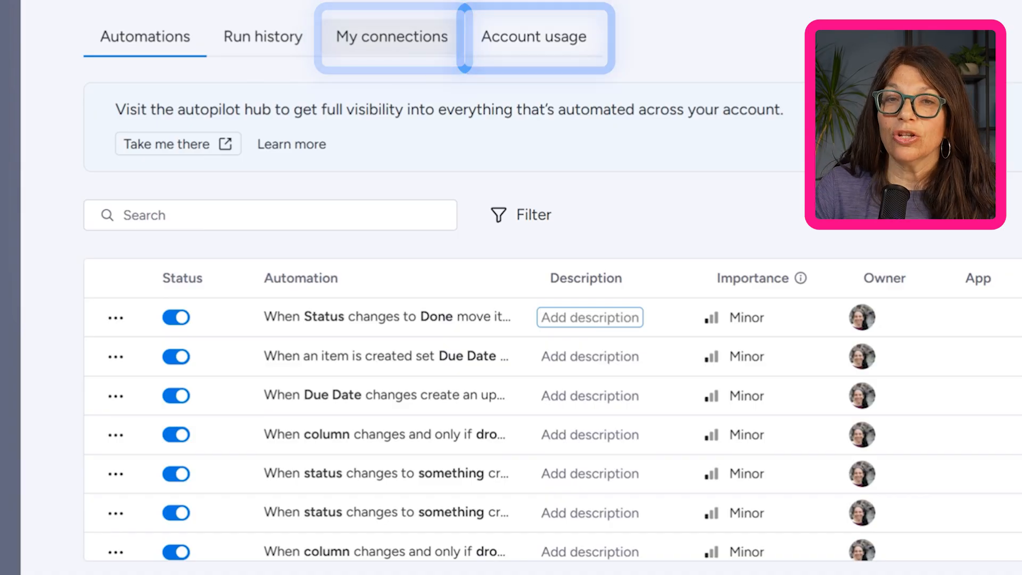
{"action": "left_click", "coordinate": [520, 51]}
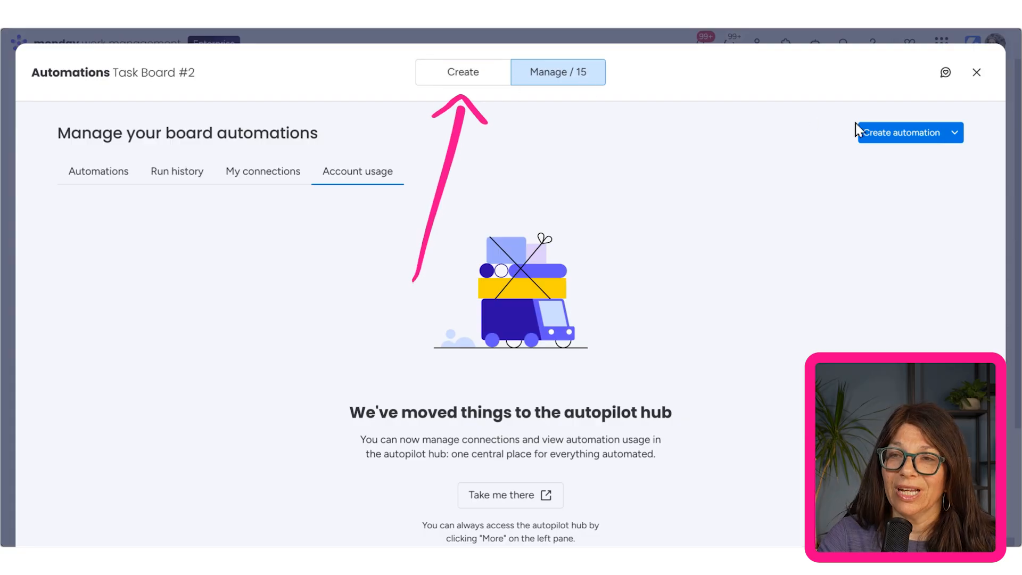
Step: Start a new automation from scratch with "date arrives" as the trigger and "notify" as the action
{"action": "left_click", "coordinate": [907, 137]}
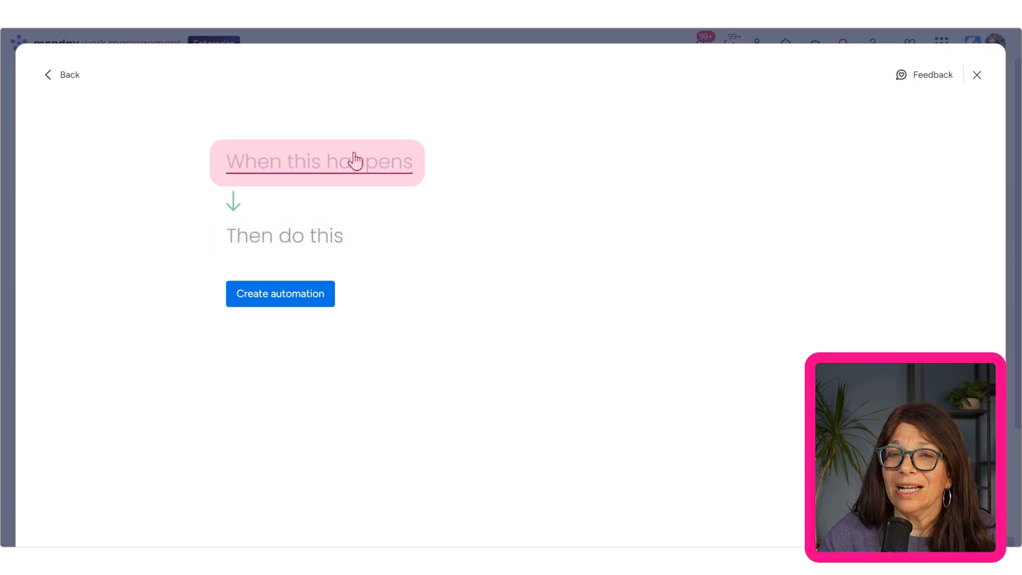
{"action": "left_click", "coordinate": [352, 169]}
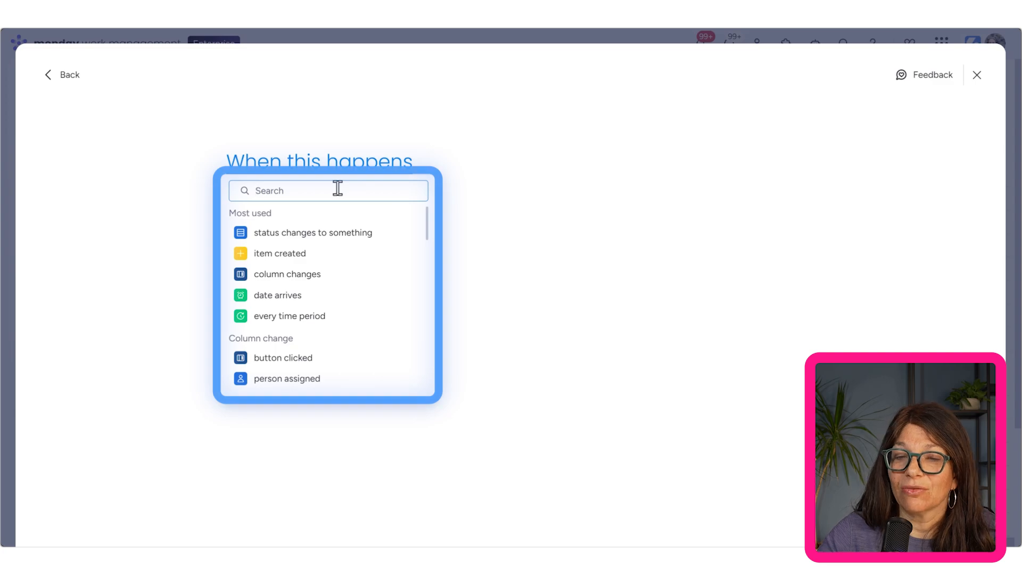
{"action": "type", "text": "date"}
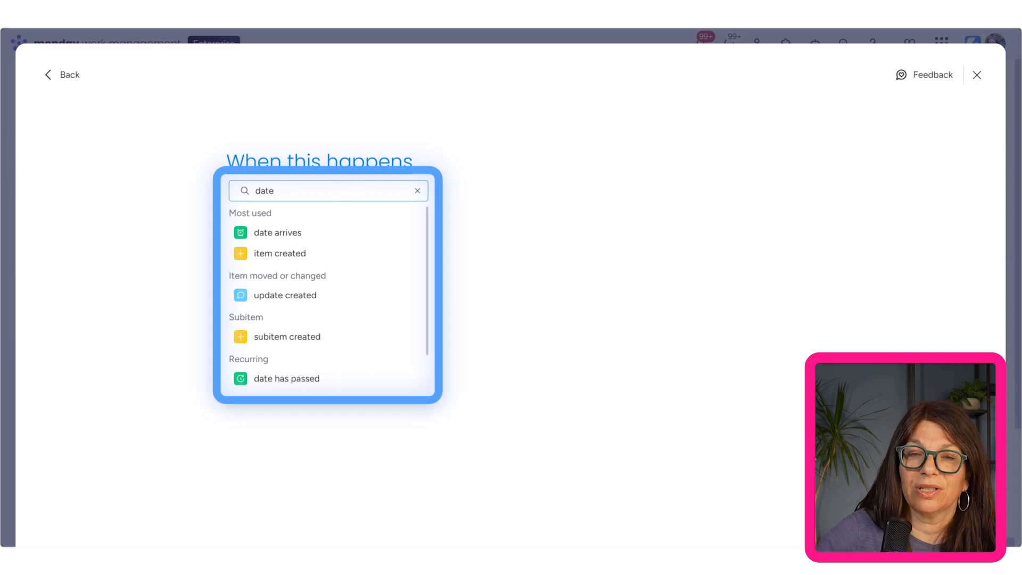
{"action": "left_click", "coordinate": [288, 232]}
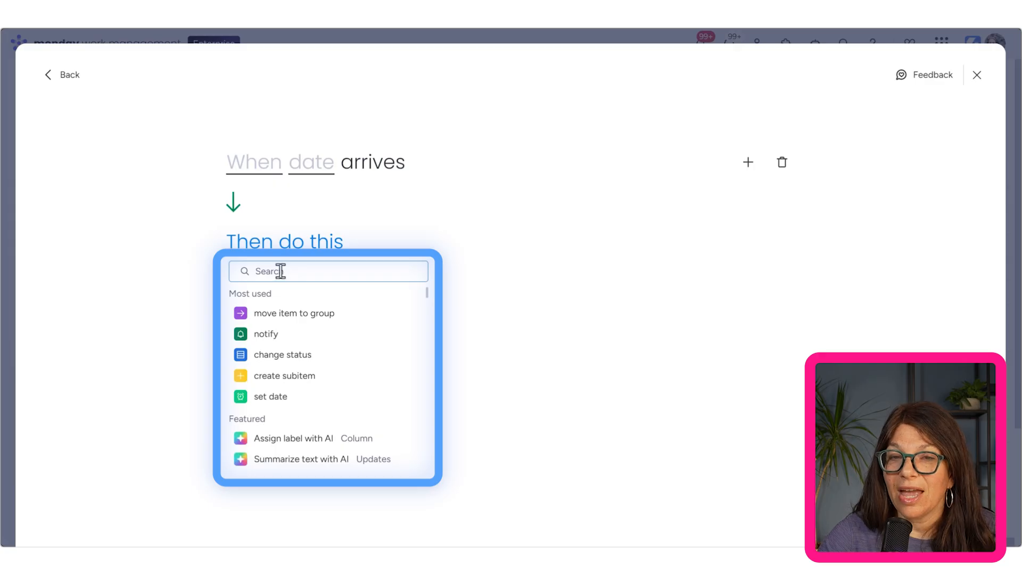
{"action": "left_click", "coordinate": [266, 333]}
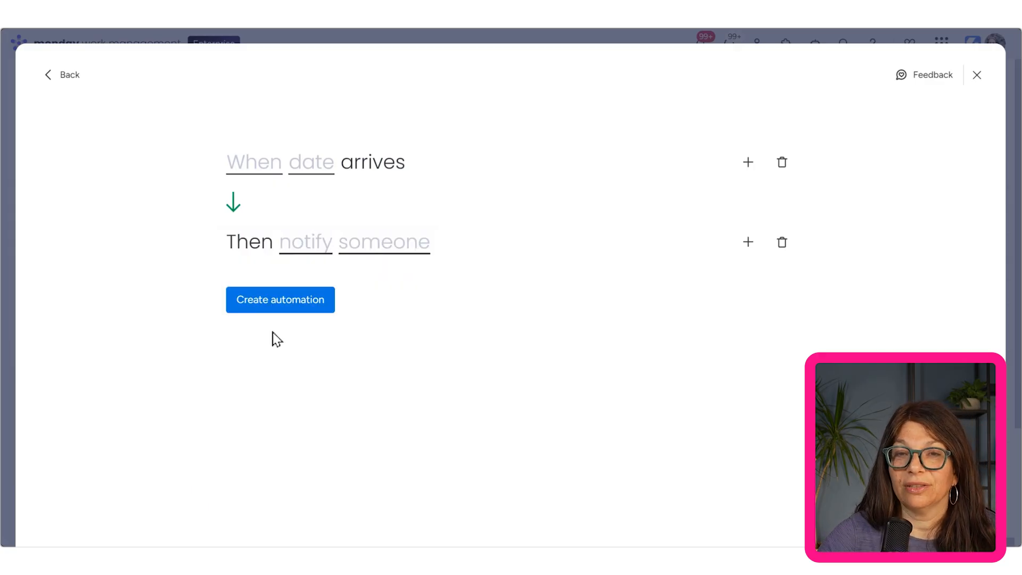
Step: Set the date trigger to fire 1 day before the Due Date column's date arrives
{"action": "left_click", "coordinate": [251, 167]}
{"action": "left_click", "coordinate": [244, 256]}
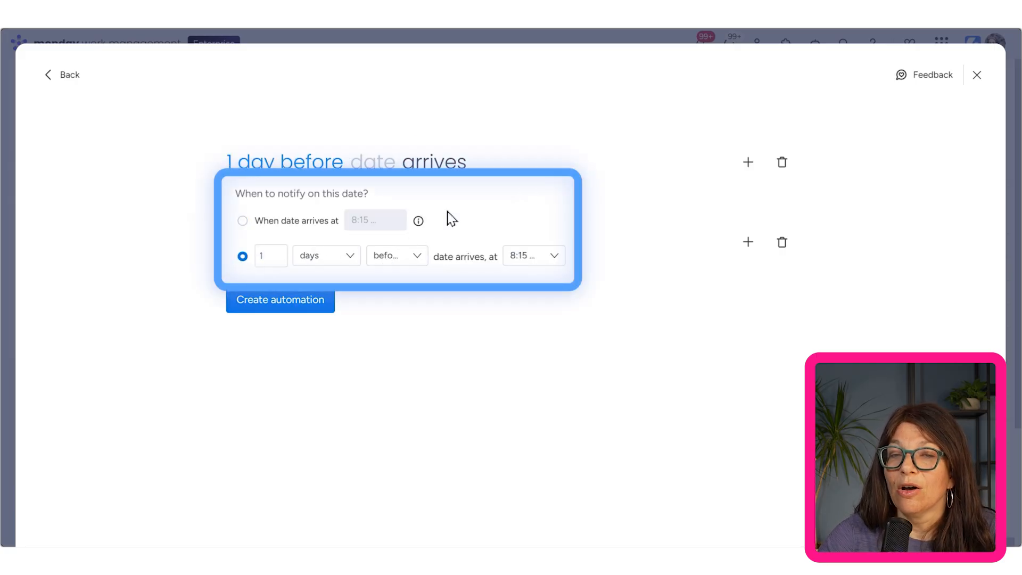
{"action": "left_click", "coordinate": [538, 135]}
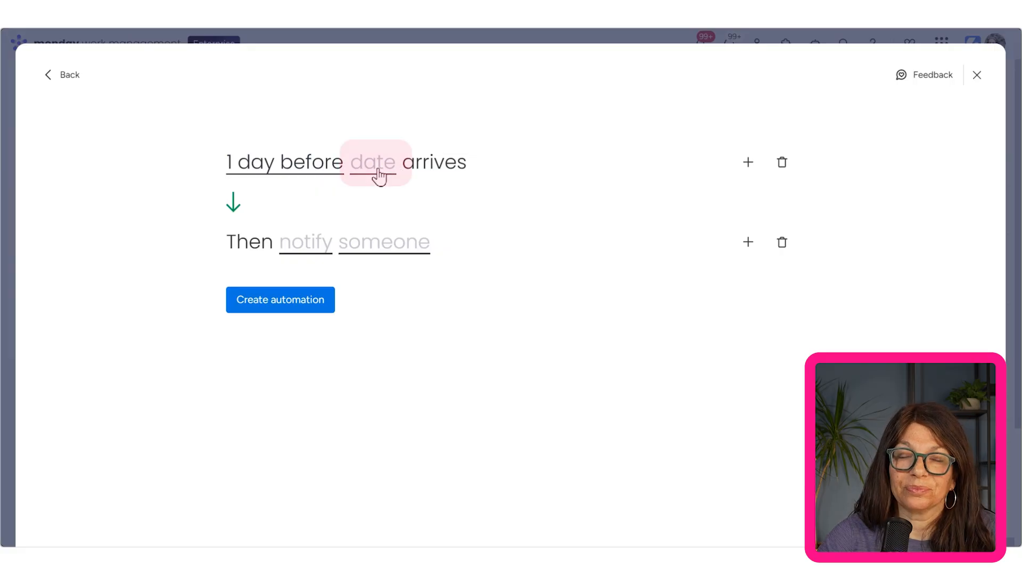
{"action": "left_click", "coordinate": [378, 175]}
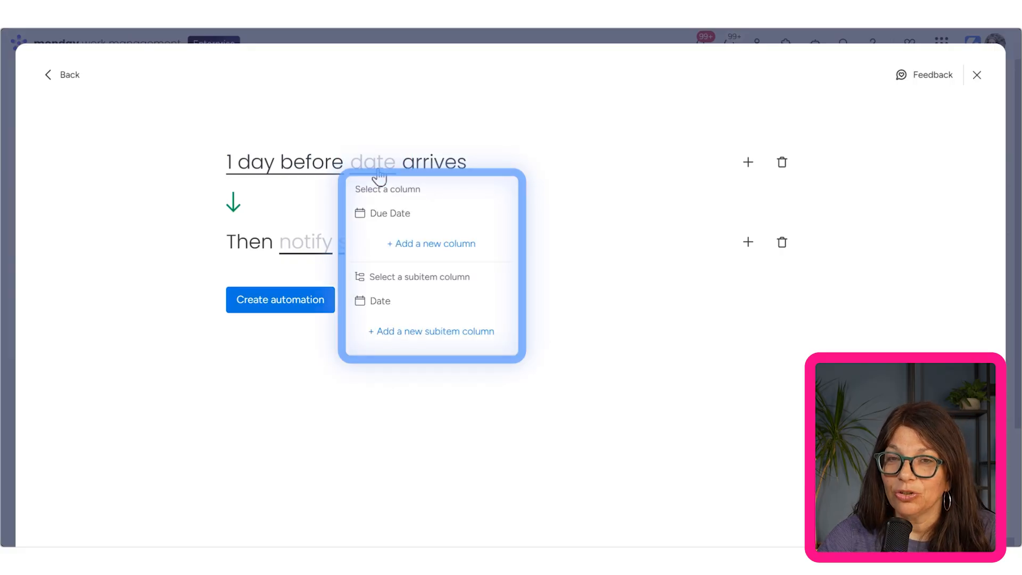
{"action": "left_click", "coordinate": [392, 215]}
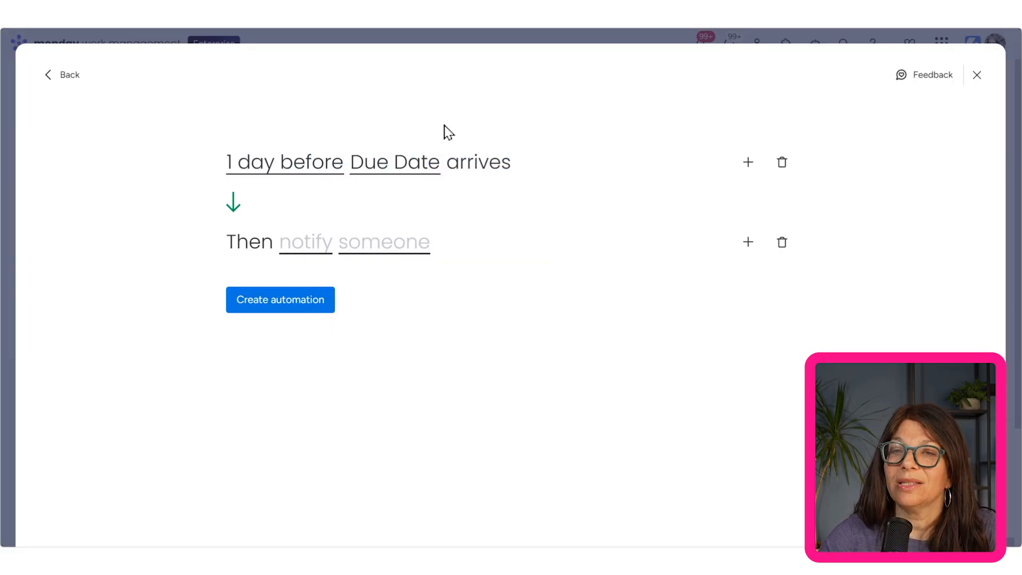
Step: Write the notification message "{project's name} is due tomorrow", inserting the item name as a dynamic field, and confirm it
{"action": "left_click", "coordinate": [315, 250]}
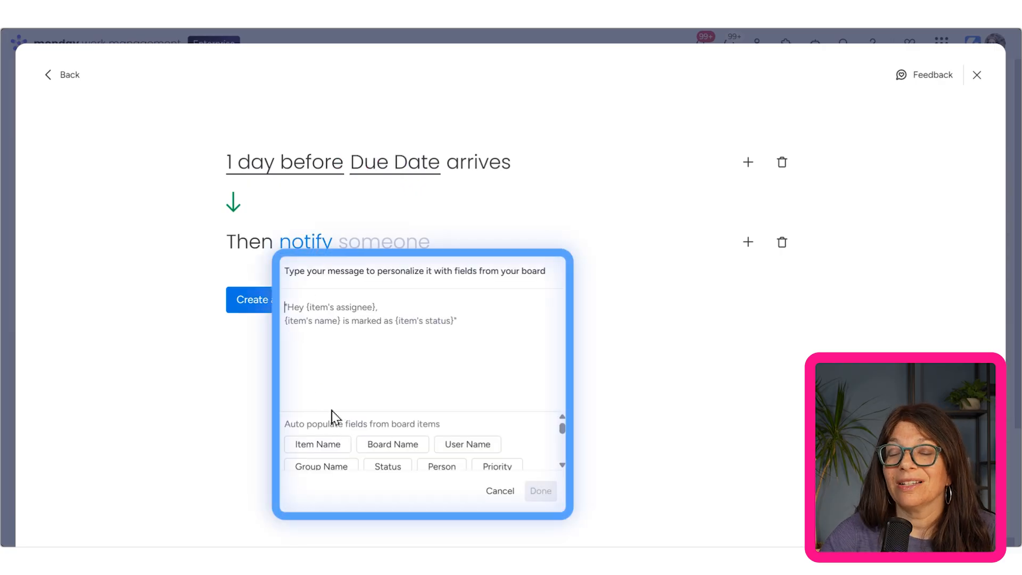
{"action": "left_click", "coordinate": [315, 451]}
{"action": "type", "text": "{project's name} i"}
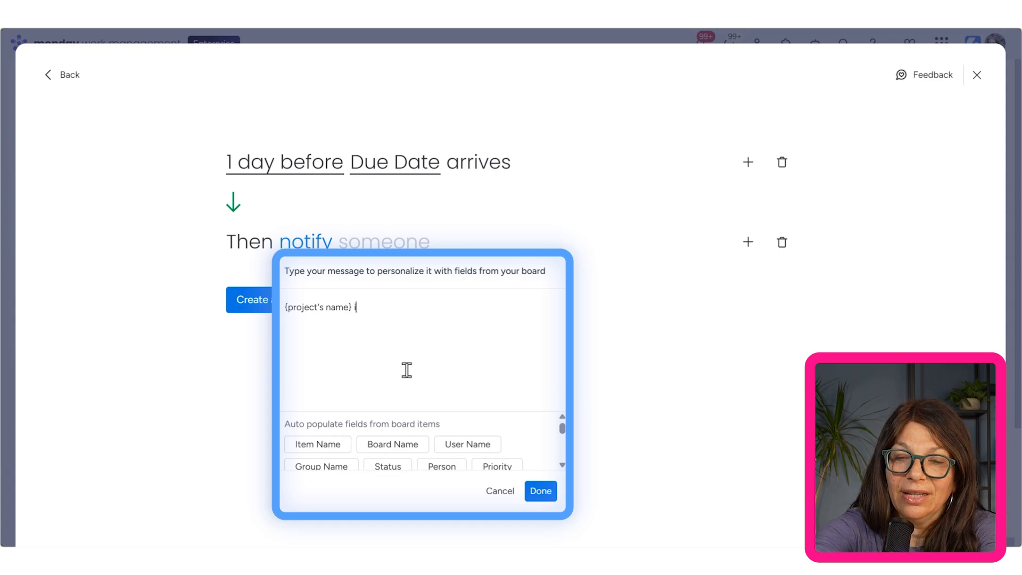
{"action": "type", "text": "s due tomorrow"}
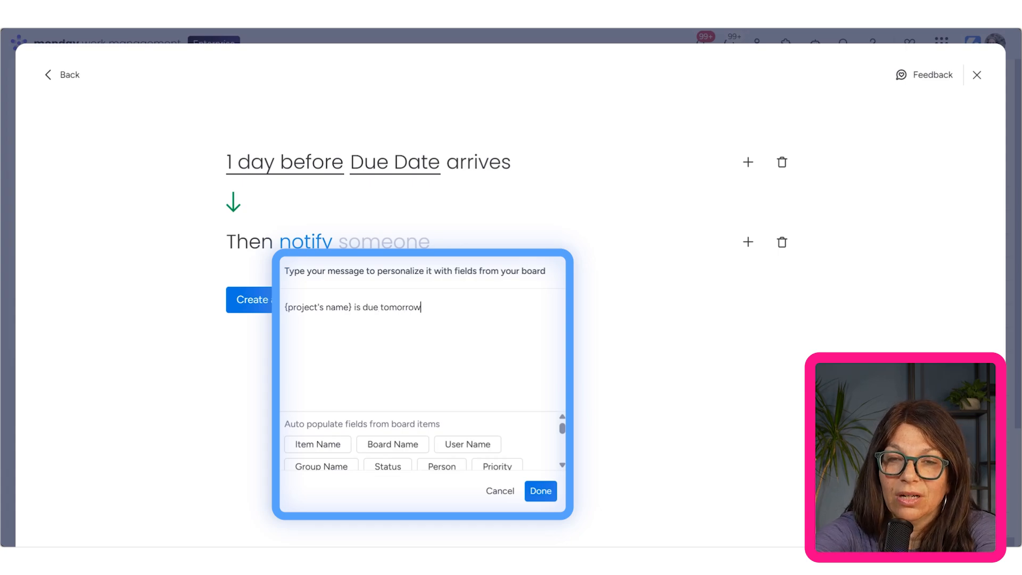
{"action": "left_click", "coordinate": [533, 490]}
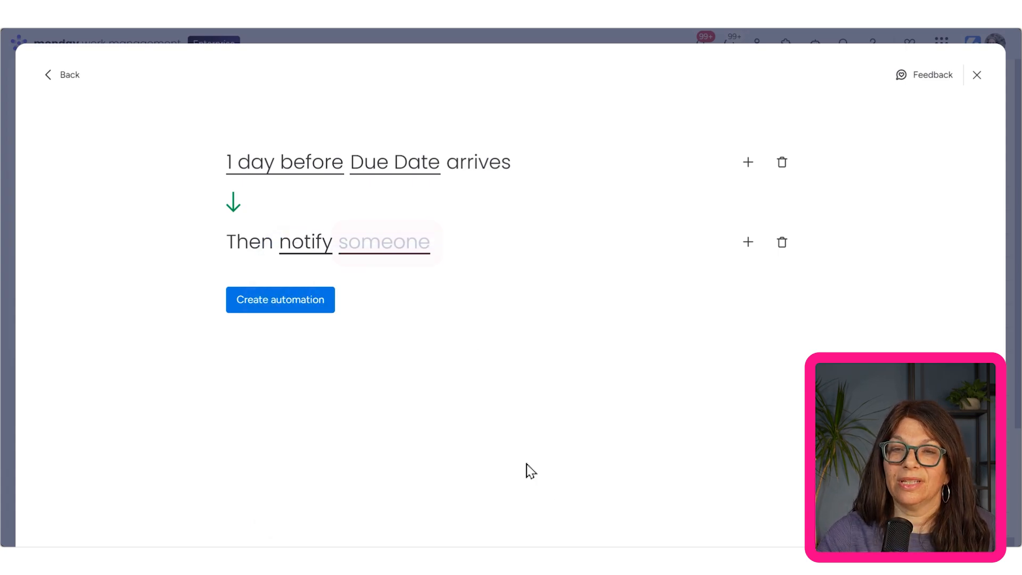
Step: Set the Person people column as the recipient of the due date notification
{"action": "left_click", "coordinate": [400, 253]}
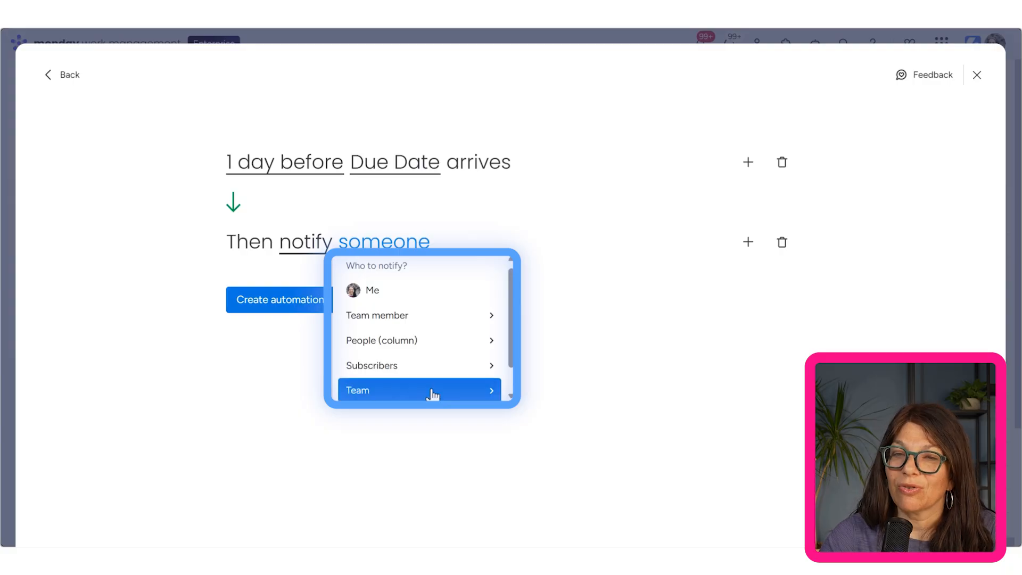
{"action": "left_click", "coordinate": [432, 343]}
{"action": "left_click", "coordinate": [382, 295]}
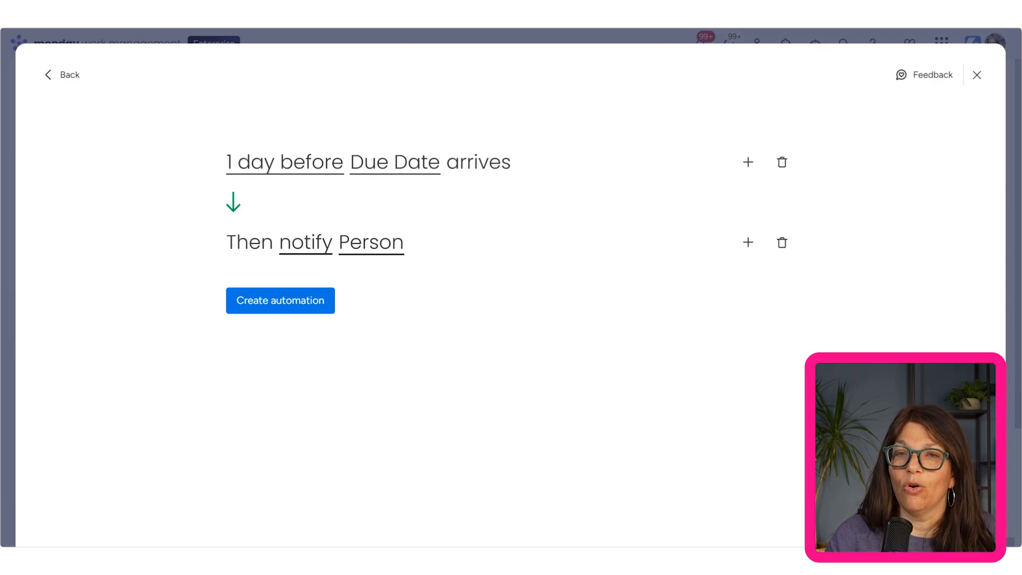
Step: Add a condition limiting the automation to items in the Open Tasks group and create the automation
{"action": "left_click", "coordinate": [748, 163]}
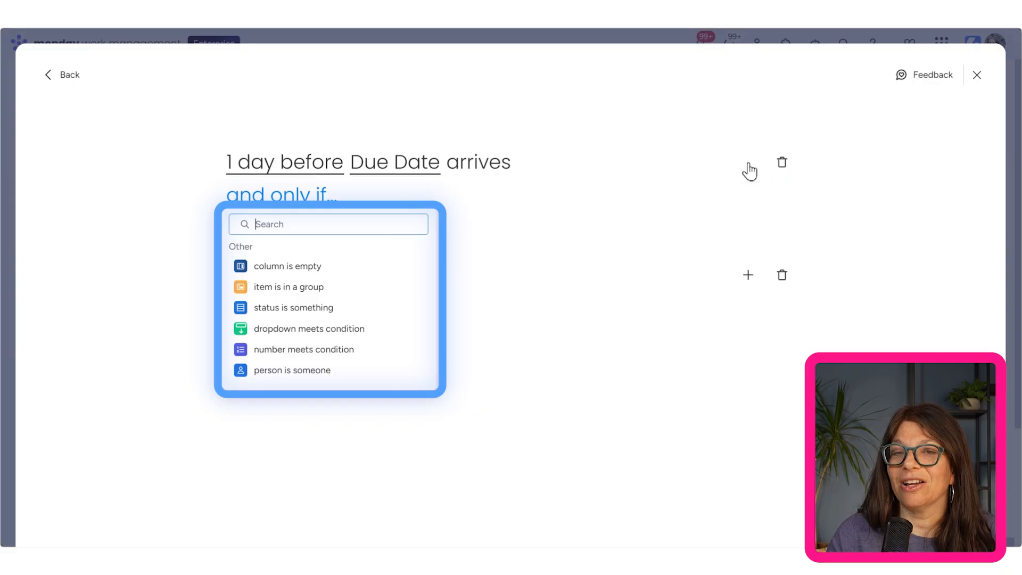
{"action": "left_click", "coordinate": [317, 287]}
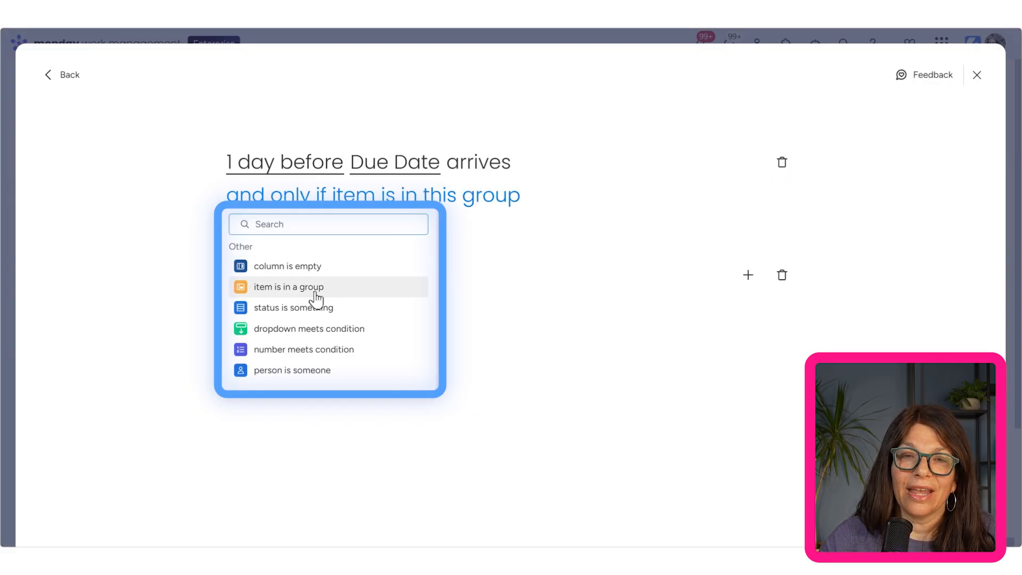
{"action": "left_click", "coordinate": [455, 200]}
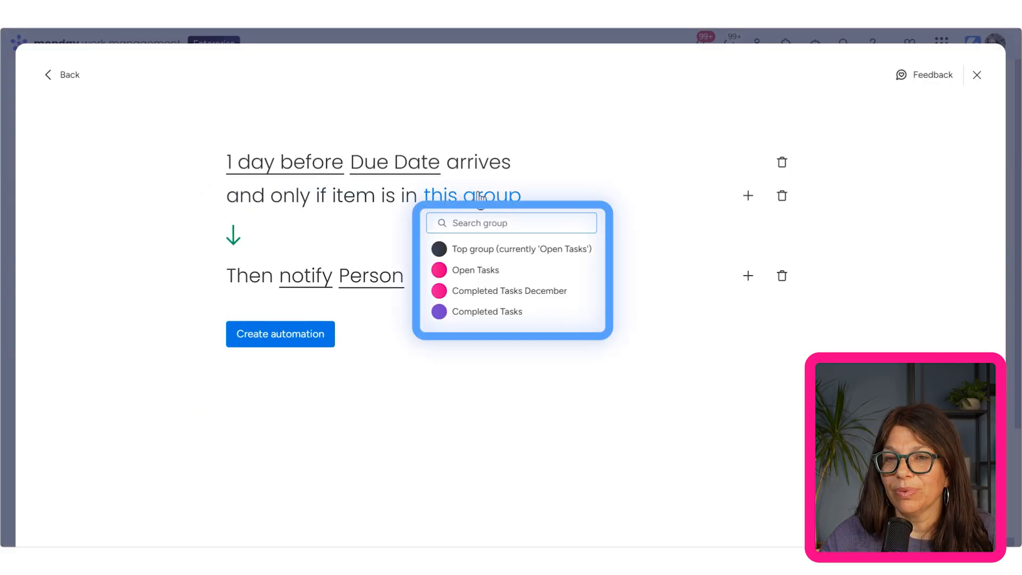
{"action": "left_click", "coordinate": [468, 270]}
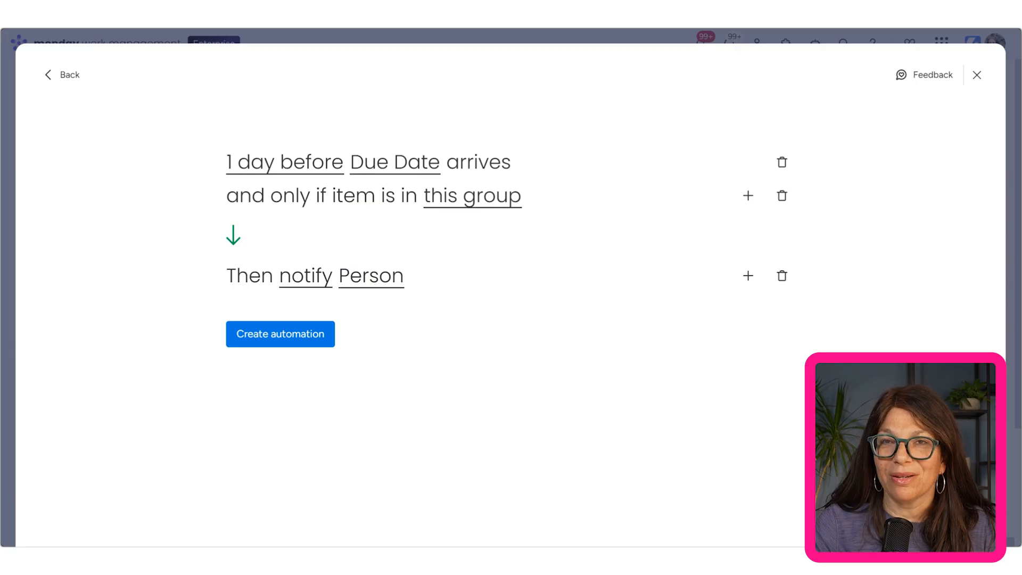
{"action": "left_click", "coordinate": [266, 342]}
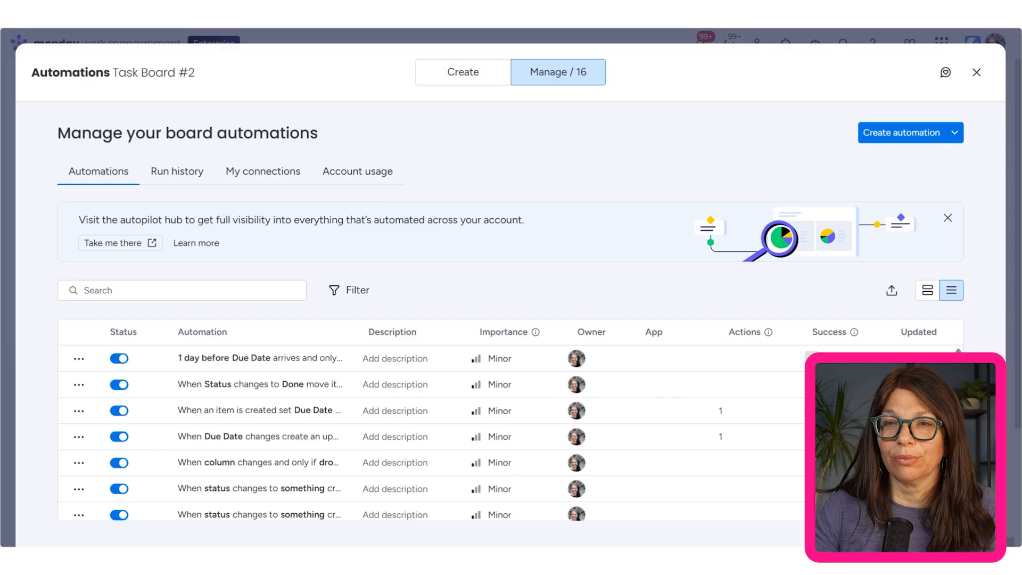
Step: Return to the board and set the status of the Create logo project to Done
{"action": "left_click", "coordinate": [977, 72]}
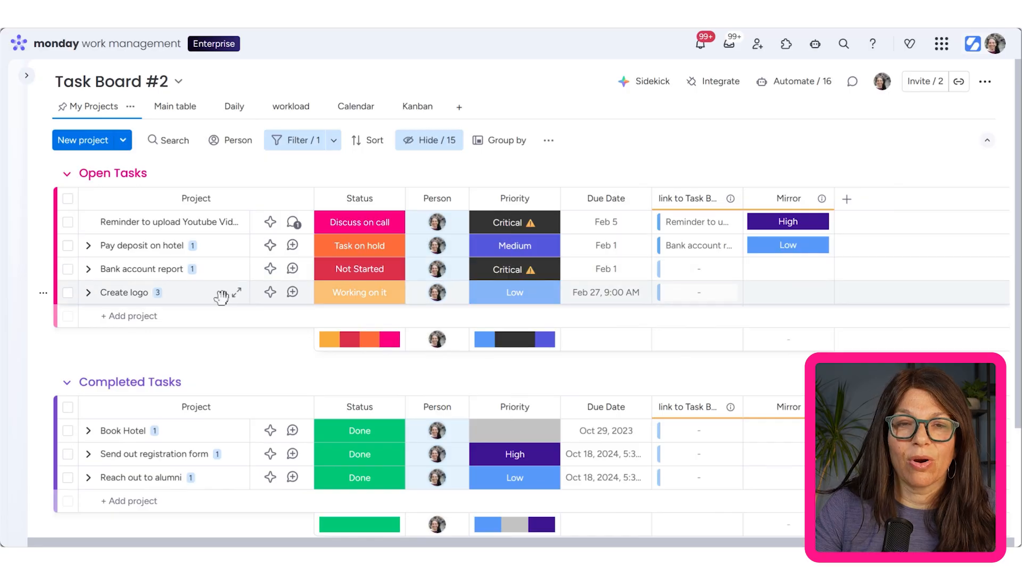
{"action": "left_click", "coordinate": [345, 295]}
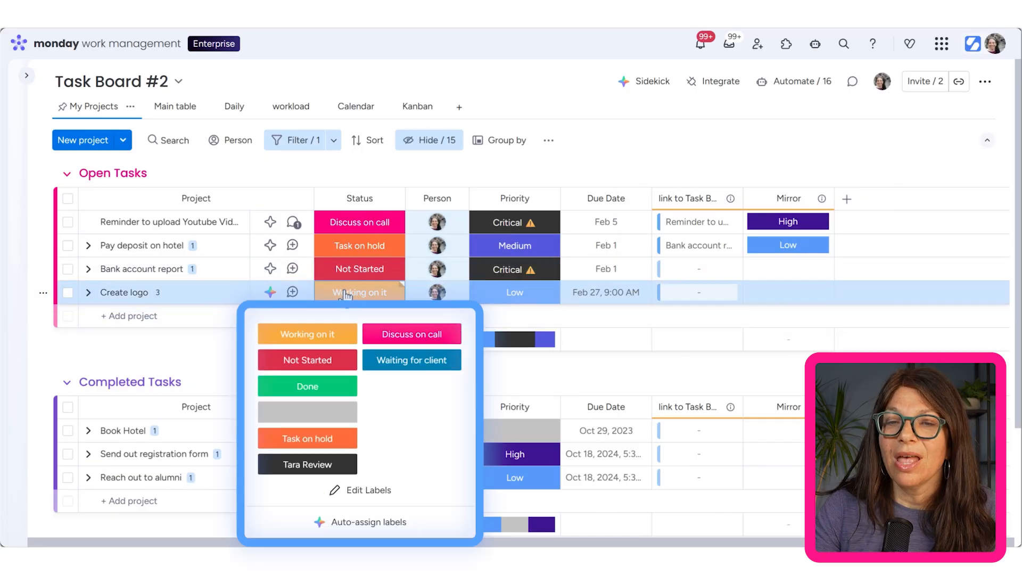
{"action": "left_click", "coordinate": [333, 392]}
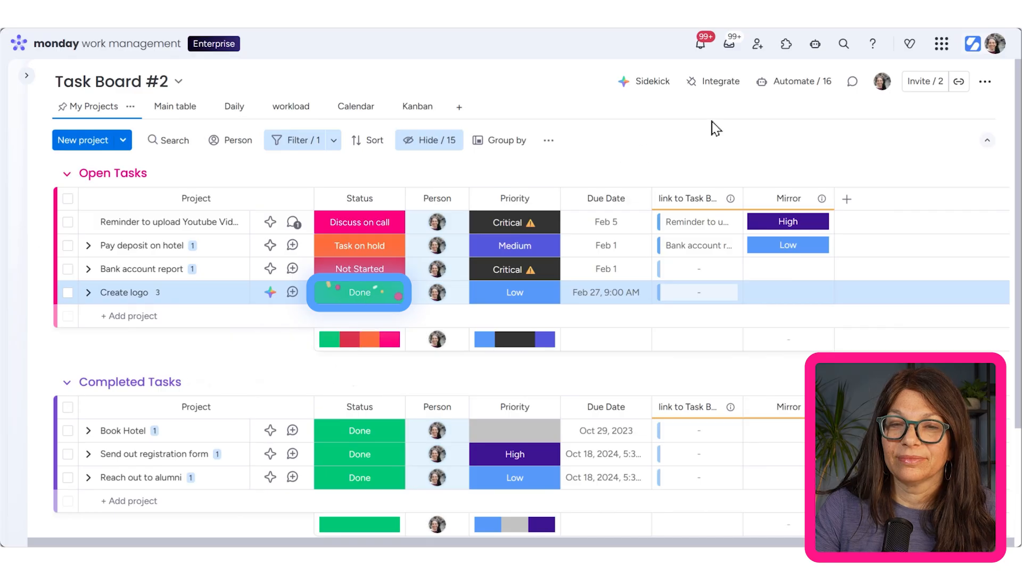